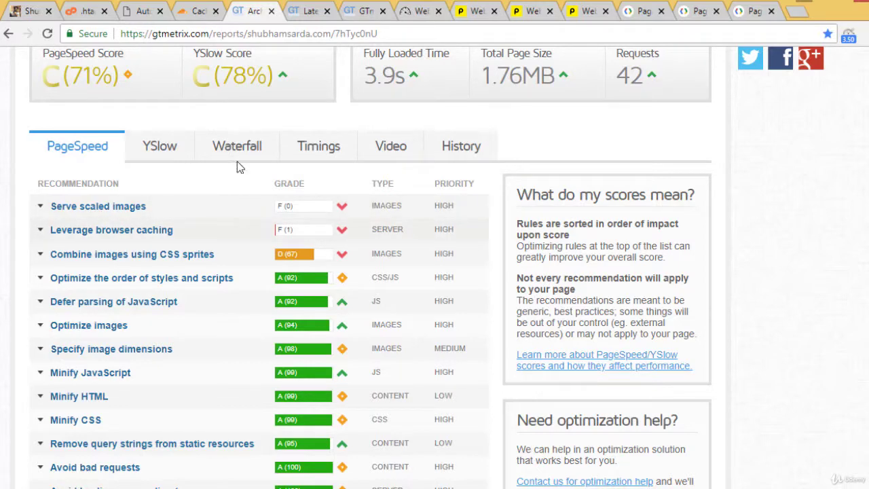
- Review the expires header caching rules in the .htaccess file and the Browser Cache Expiration setting on Cloudflare's Caching page
click(80, 10)
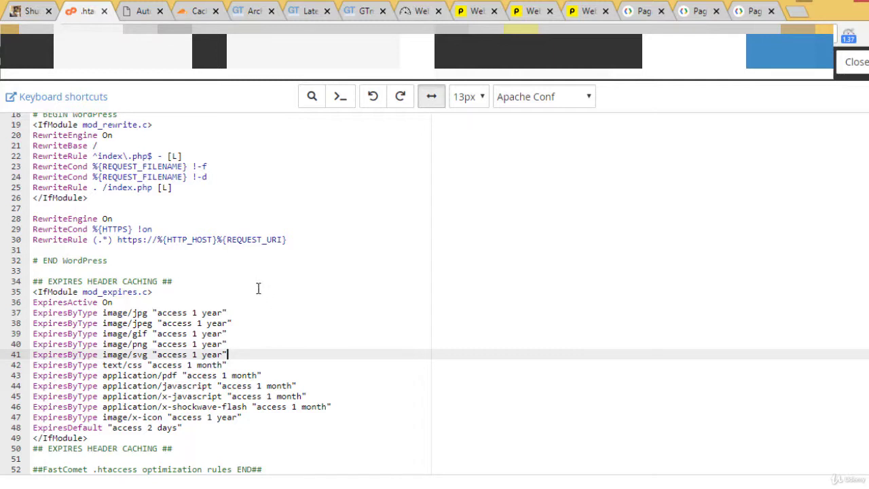
click(192, 12)
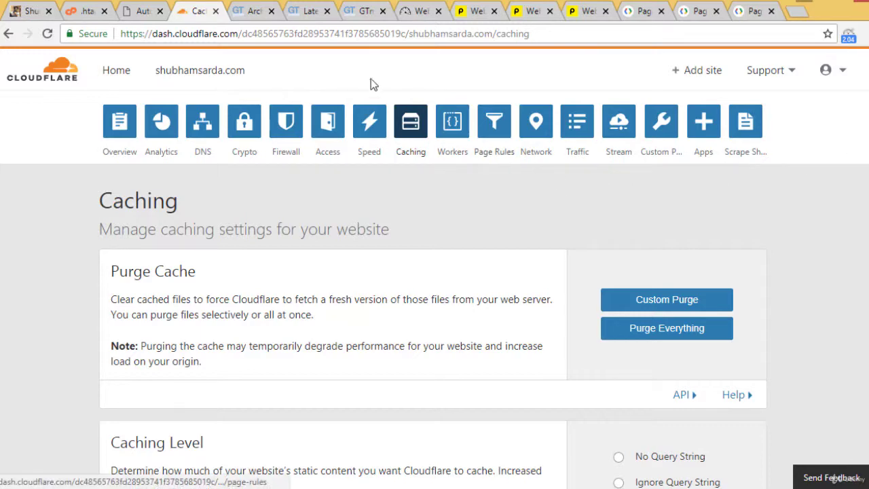
drag(411, 91, 412, 117)
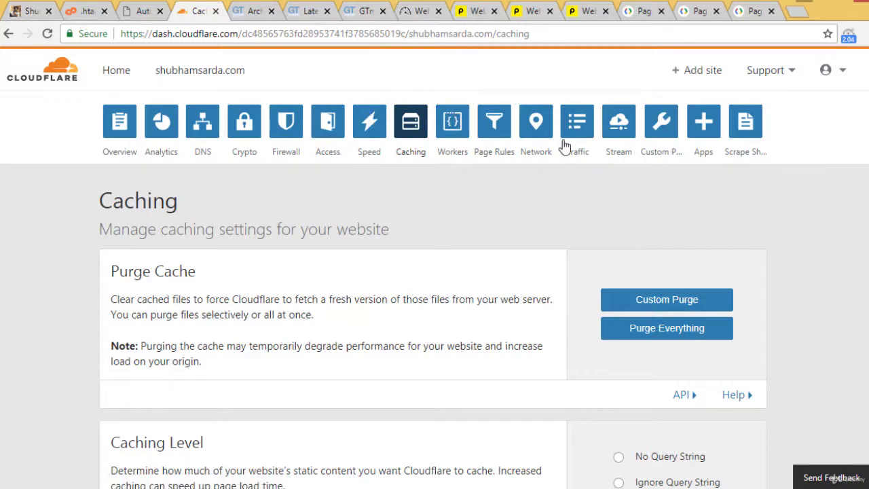
scroll(434, 285, down, 3)
scroll(434, 272, down, 2)
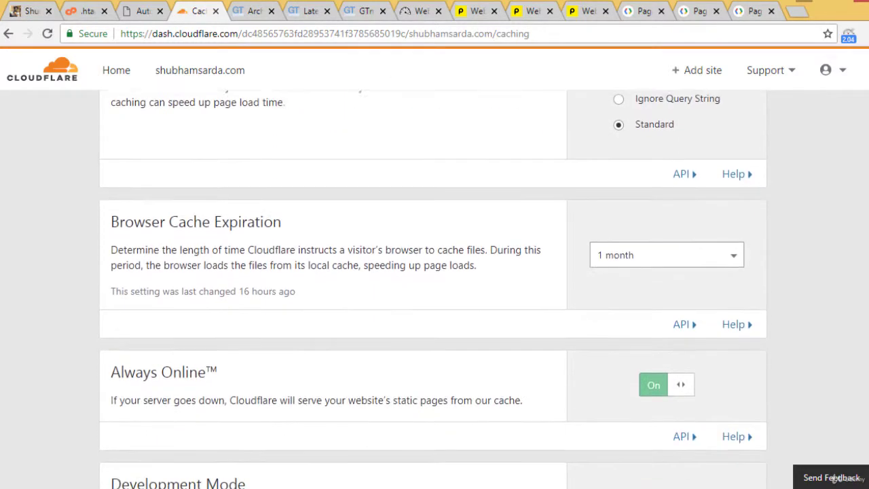
drag(77, 239, 127, 198)
drag(87, 249, 135, 212)
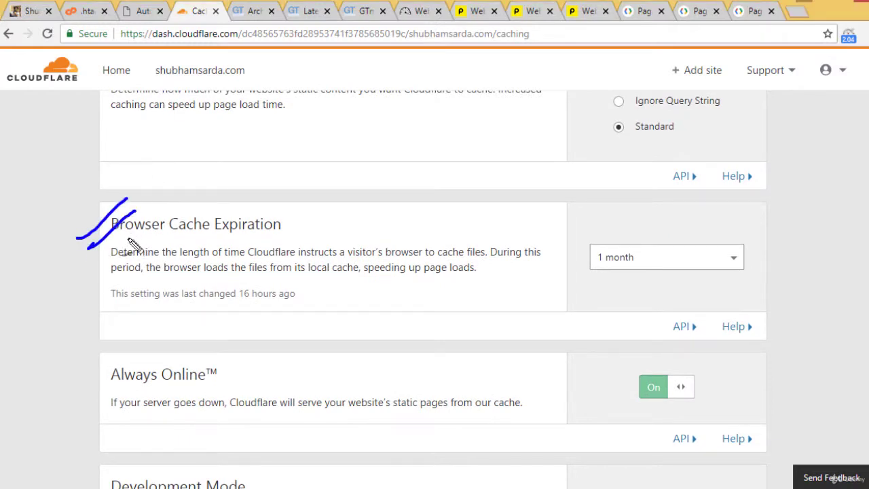
- Check the durations offered for Browser Cache Expiration up to 1 year, leaving the choice as it is
click(667, 256)
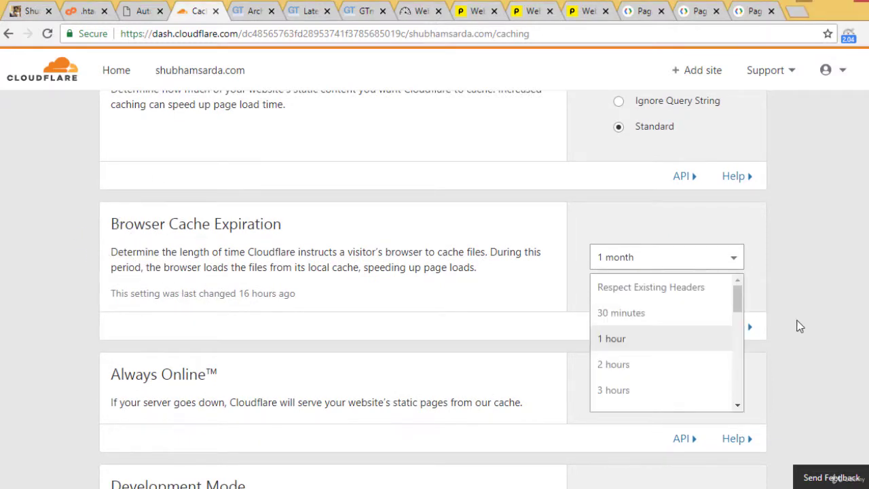
drag(738, 302, 750, 391)
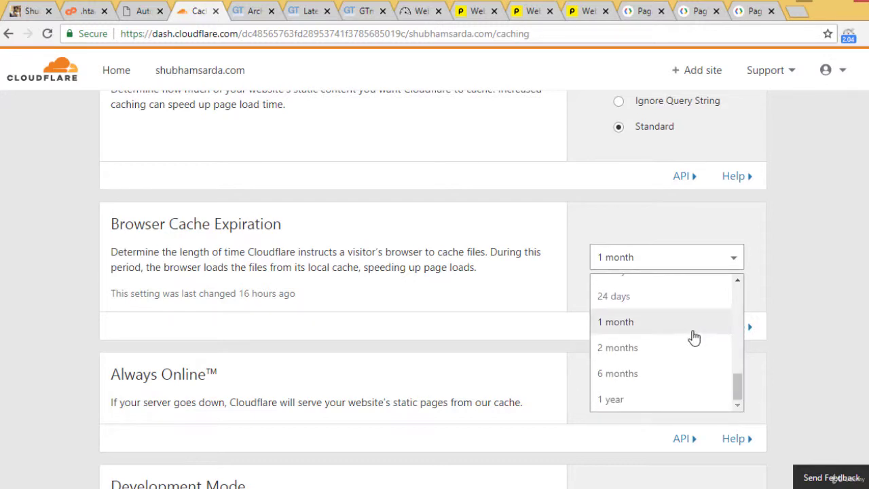
click(811, 312)
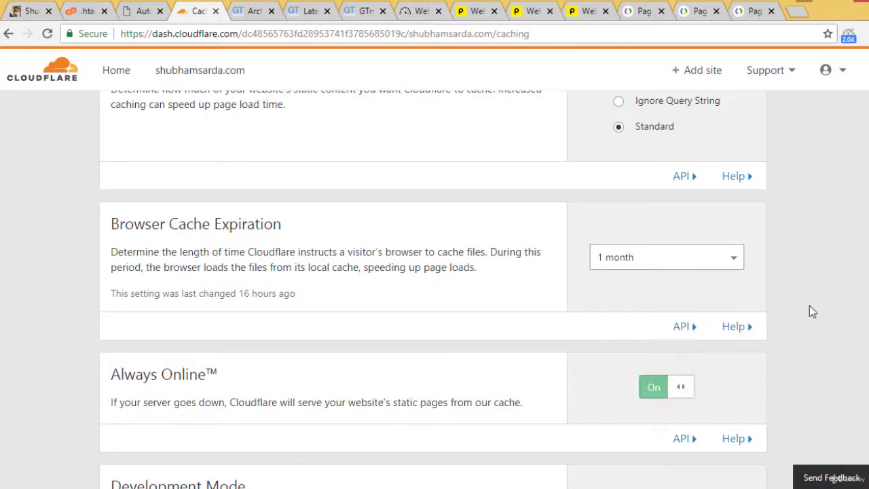
- Examine the resources listed under the Leverage browser caching recommendation in the archived GTmetrix report
click(83, 13)
click(253, 10)
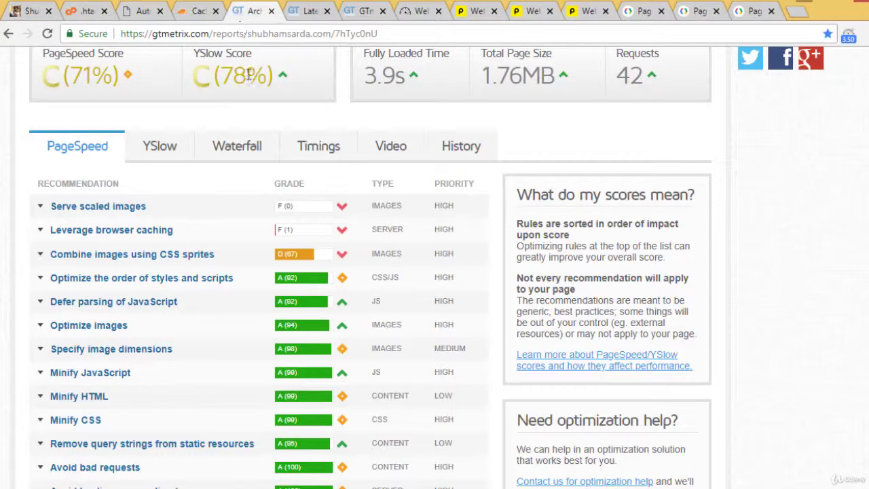
click(378, 228)
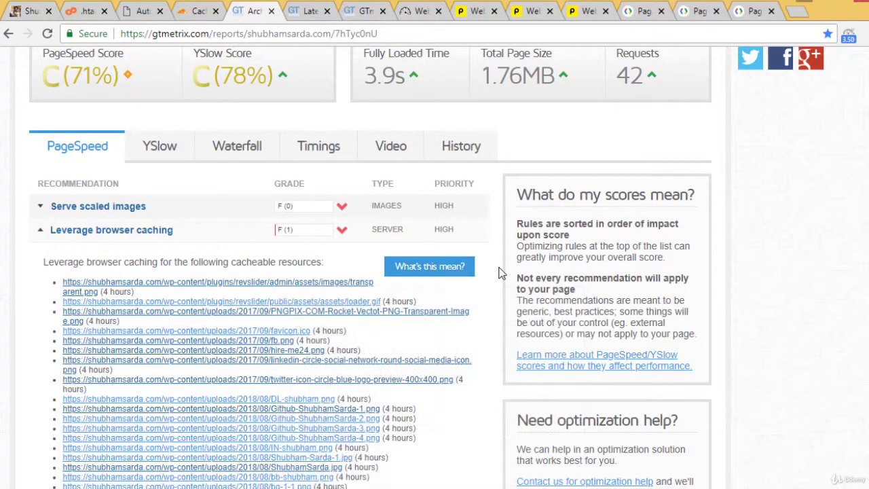
scroll(553, 319, up, 2)
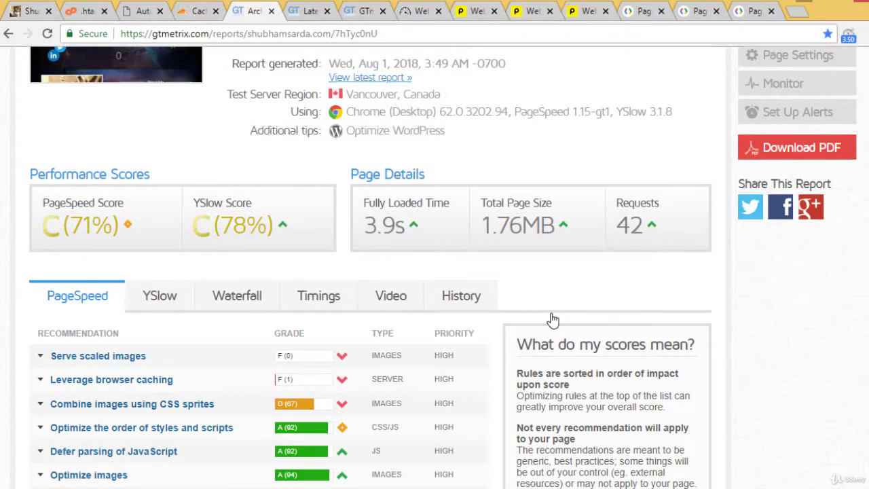
- Look through the main Autoptimize settings in WordPress, from the HTML options down to the Misc Options
click(144, 14)
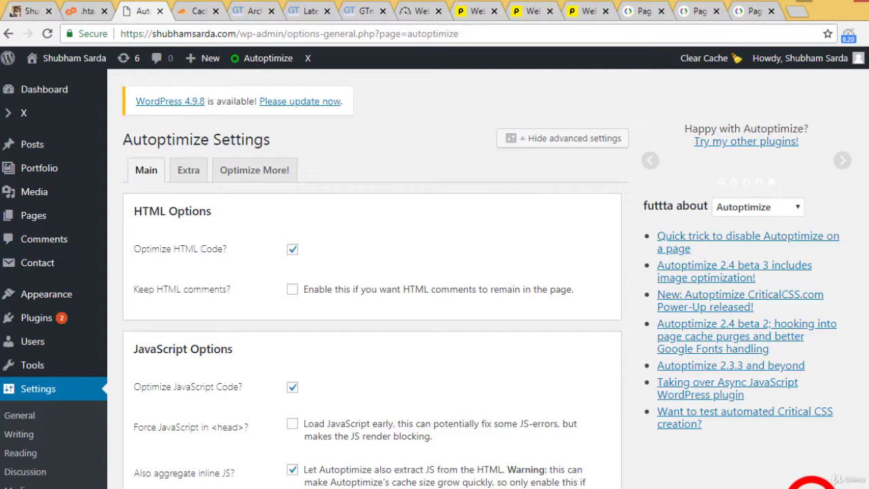
scroll(837, 407, down, 15)
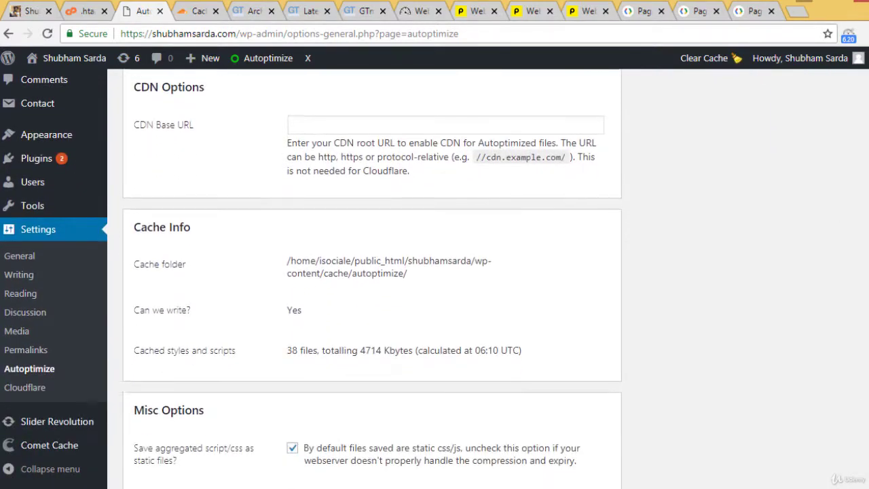
scroll(372, 278, down, 5)
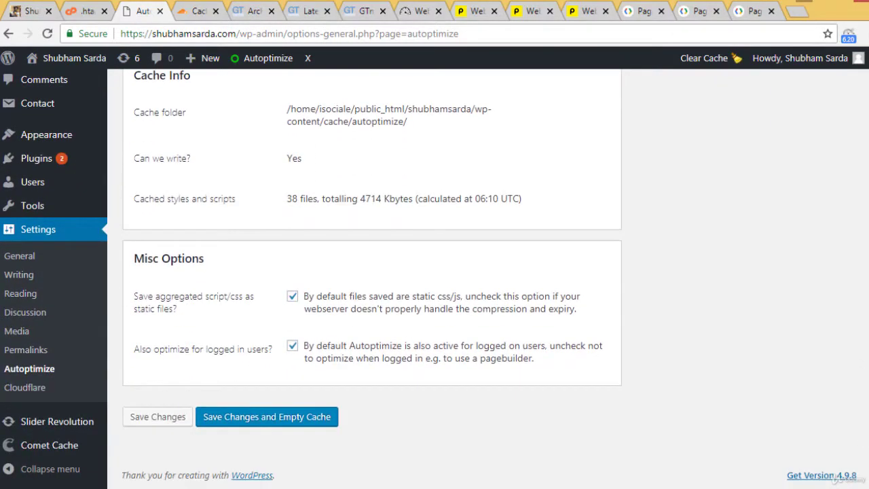
scroll(857, 156, up, 20)
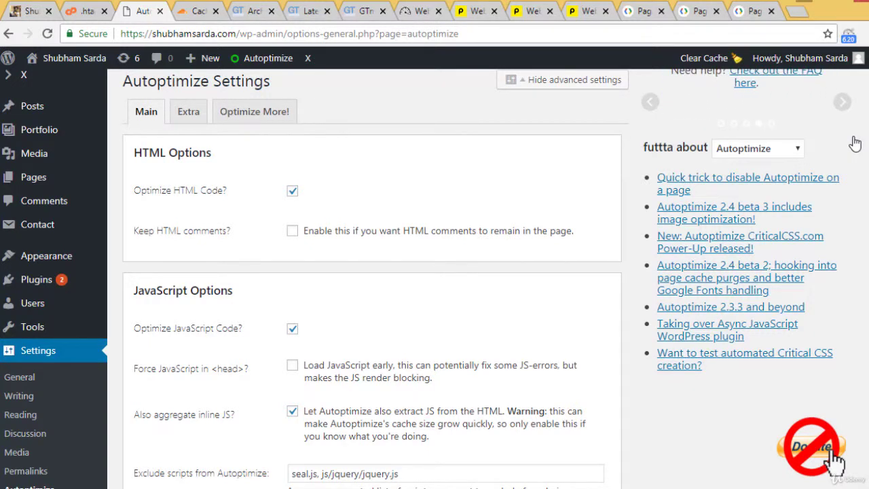
- Review the Autoptimize JavaScript options, including code optimization, forcing scripts in the head, inline JS aggregation and try-catch wrapping
scroll(855, 149, down, 1)
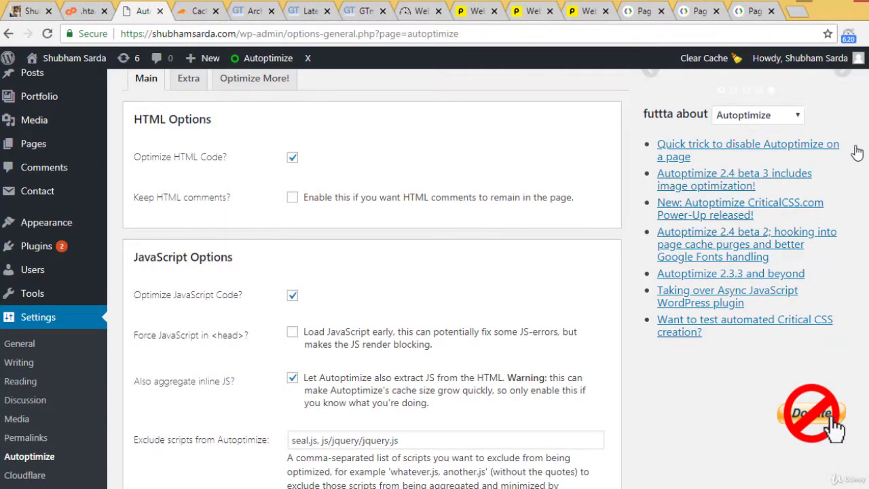
scroll(857, 155, down, 3)
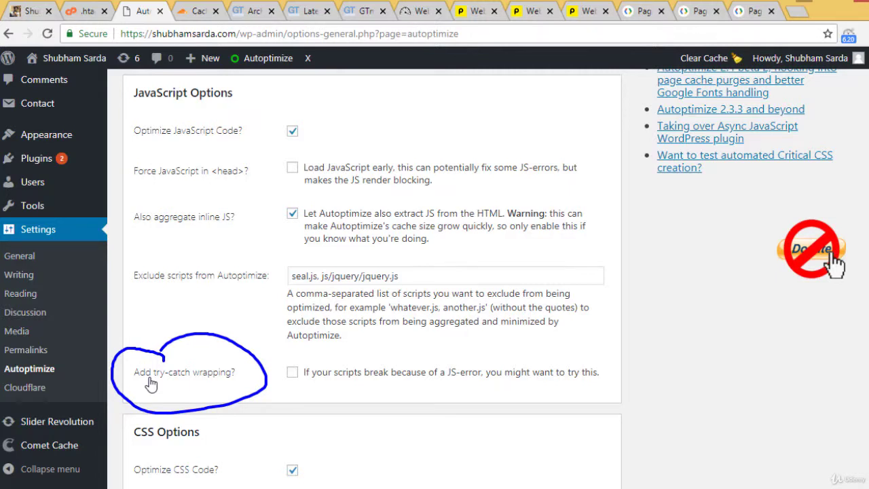
mouse_move(393, 195)
mouse_down()
mouse_move(415, 157)
mouse_move(418, 175)
mouse_up()
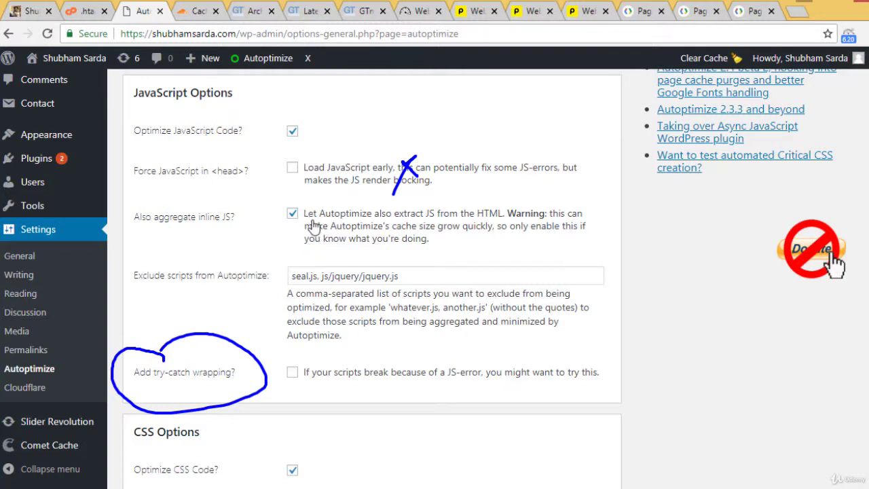
drag(312, 219, 328, 210)
drag(323, 119, 324, 135)
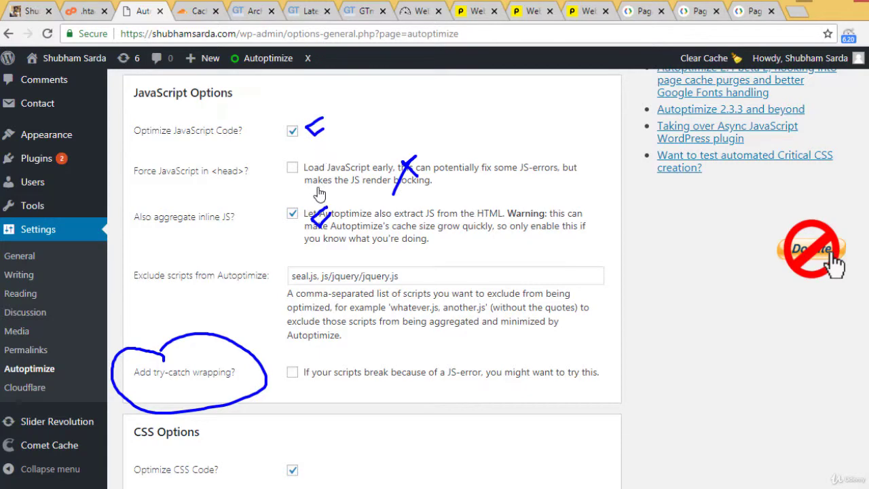
key(Escape)
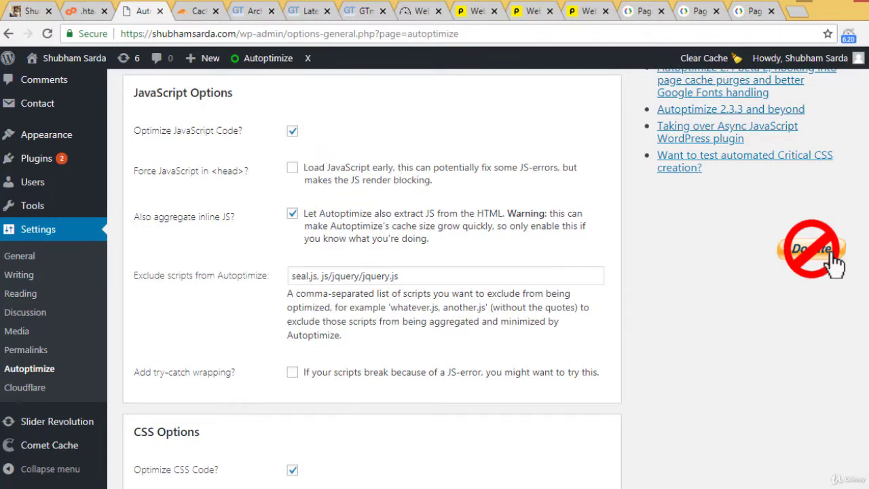
- Review the Autoptimize CSS options, marking data URIs for images, inline CSS aggregation and inlining of all CSS
scroll(834, 264, down, 5)
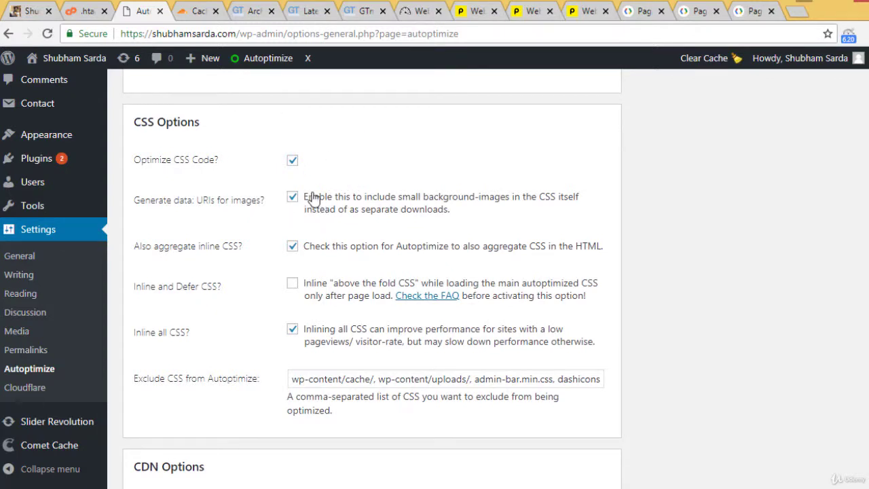
mouse_move(312, 198)
mouse_down()
mouse_move(291, 215)
mouse_move(308, 209)
mouse_up()
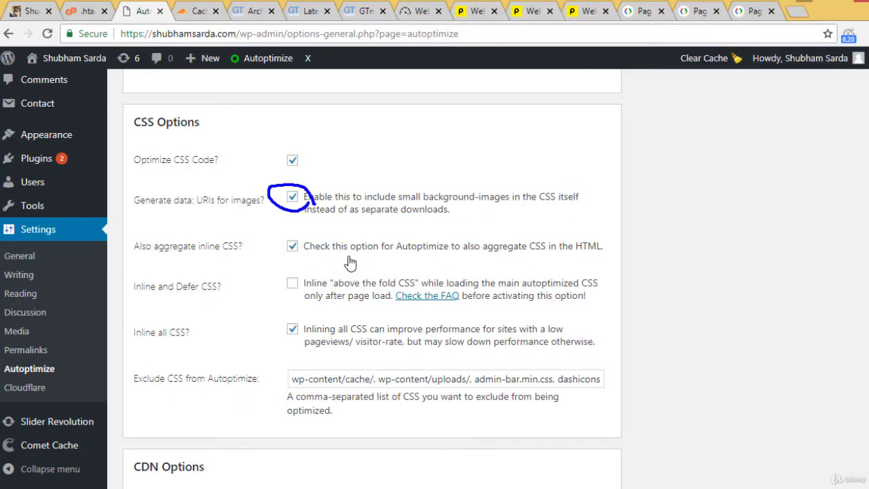
mouse_move(306, 237)
mouse_down()
mouse_move(280, 256)
mouse_move(305, 253)
mouse_up()
mouse_move(286, 312)
mouse_down()
mouse_move(306, 319)
mouse_move(306, 342)
mouse_up()
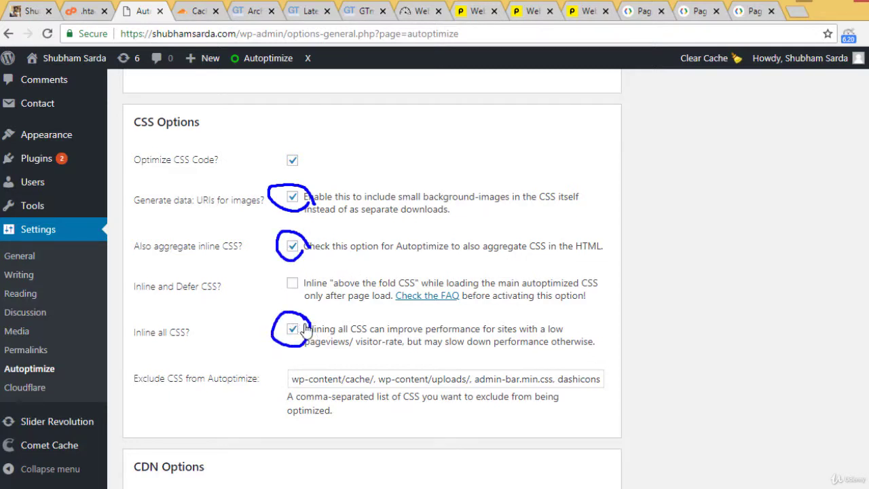
mouse_move(865, 210)
mouse_down()
mouse_move(861, 416)
mouse_move(864, 258)
mouse_up()
scroll(805, 349, up, 10)
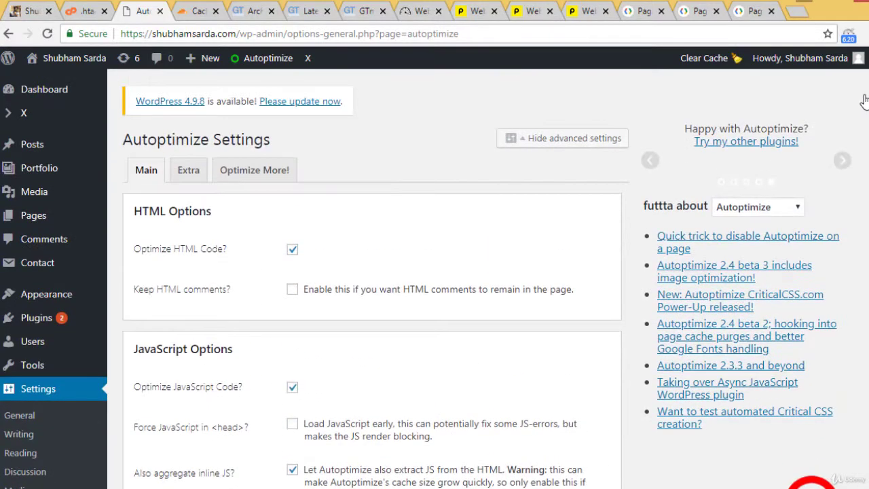
- Examine Autoptimize's extra optimizations for emojis, query strings, Google Fonts, third-party domains and async JavaScript
click(188, 178)
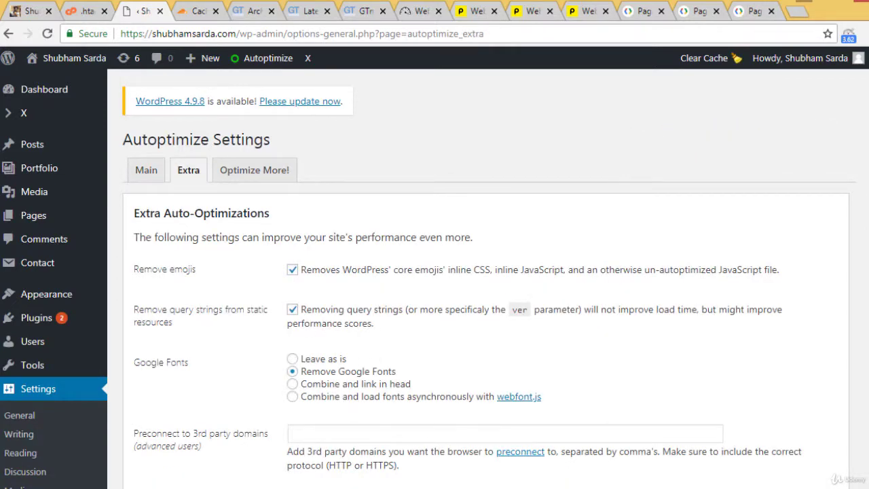
scroll(343, 193, down, 2)
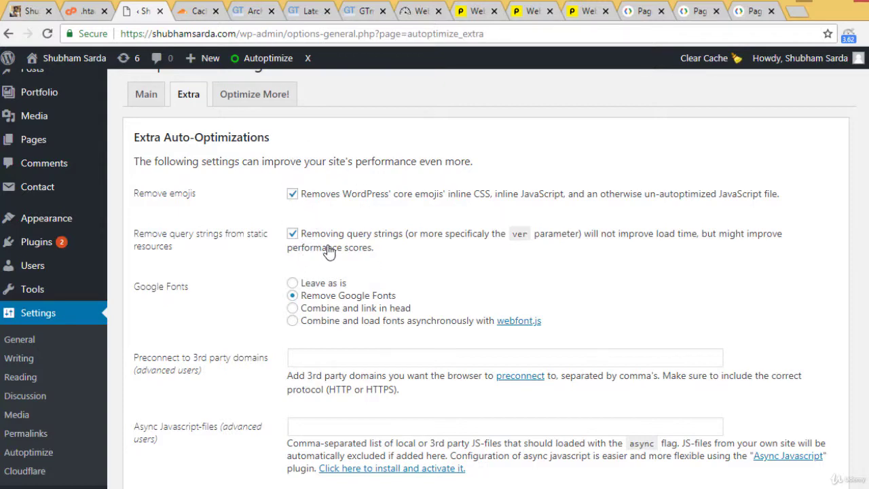
scroll(859, 265, down, 3)
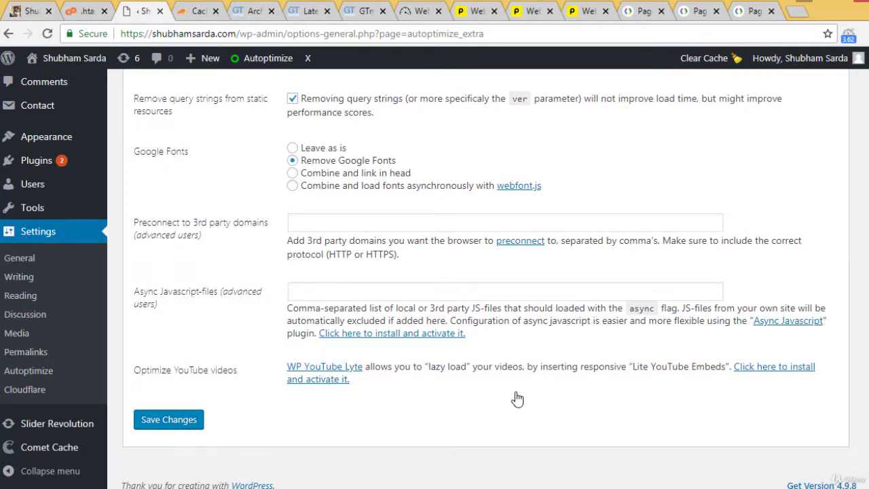
scroll(824, 265, up, 3)
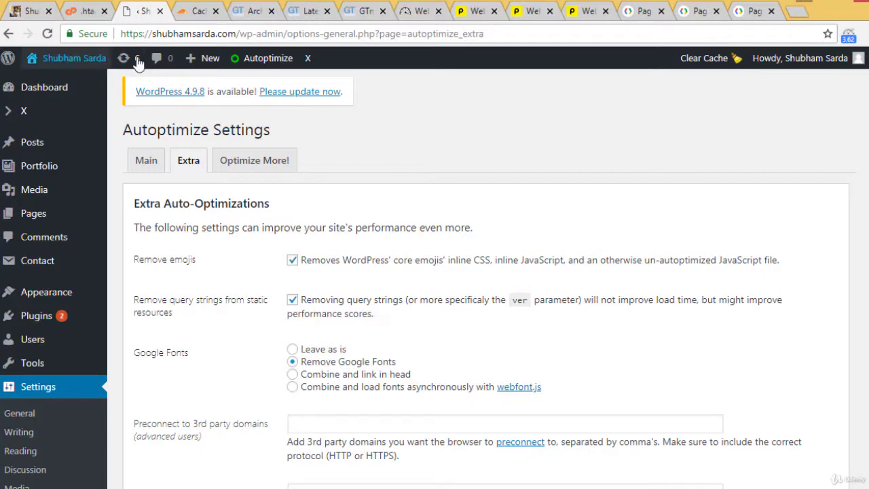
mouse_move(184, 72)
- Open Cloudflare's Scrape Shield settings to check Email Address Obfuscation
click(191, 12)
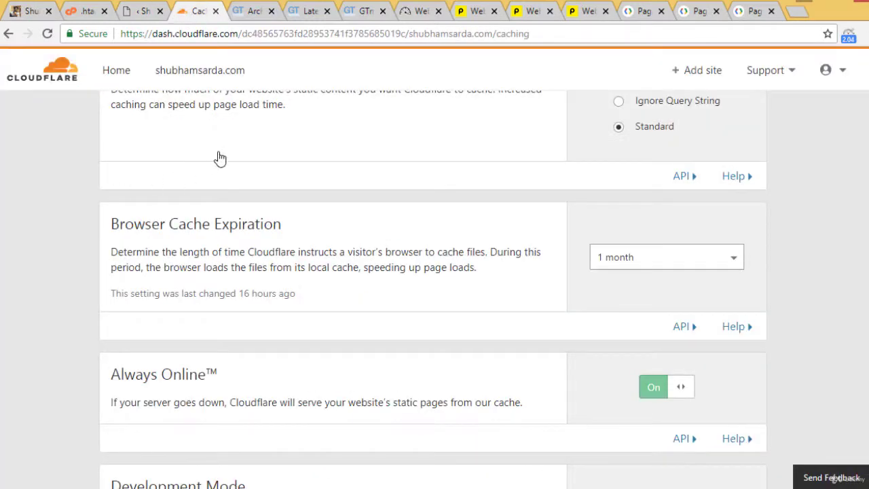
scroll(774, 217, up, 5)
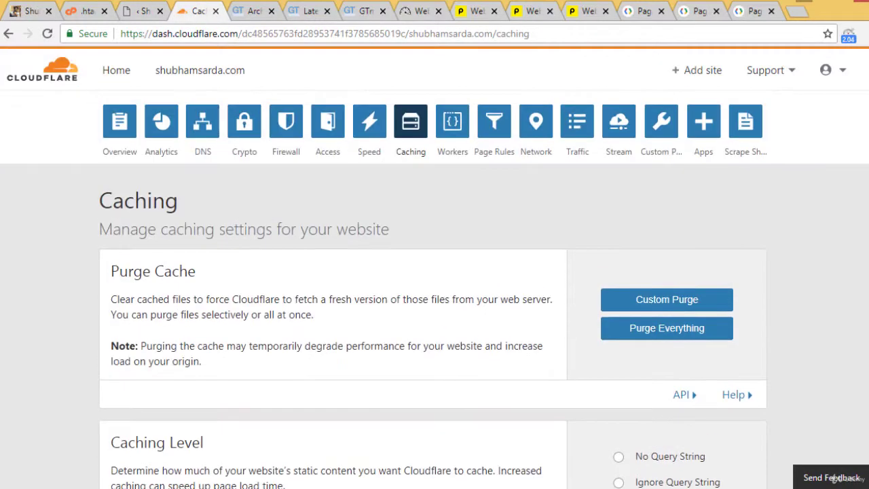
click(752, 144)
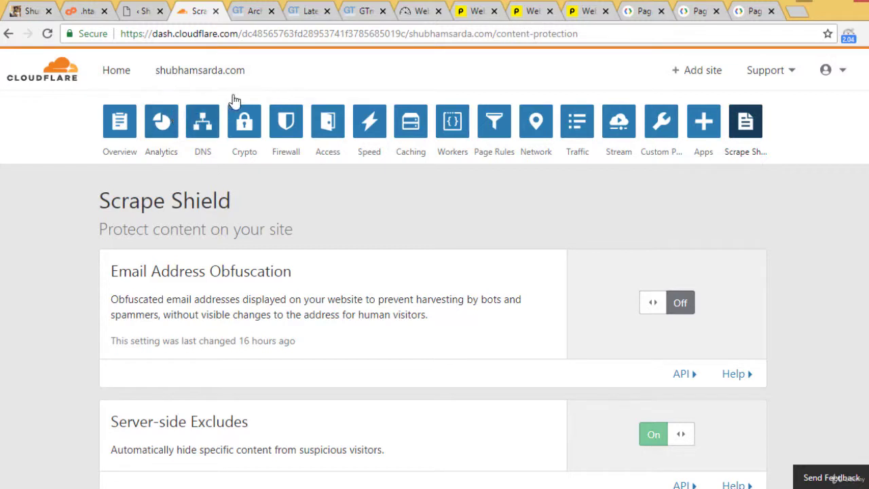
- Compare the performance scores, page details and recommendations of the archived GTmetrix report with the latest report
click(250, 12)
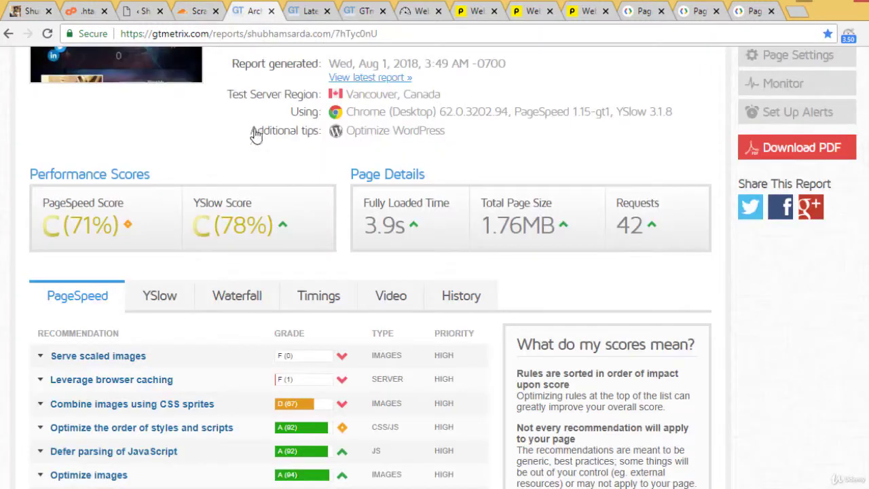
click(307, 12)
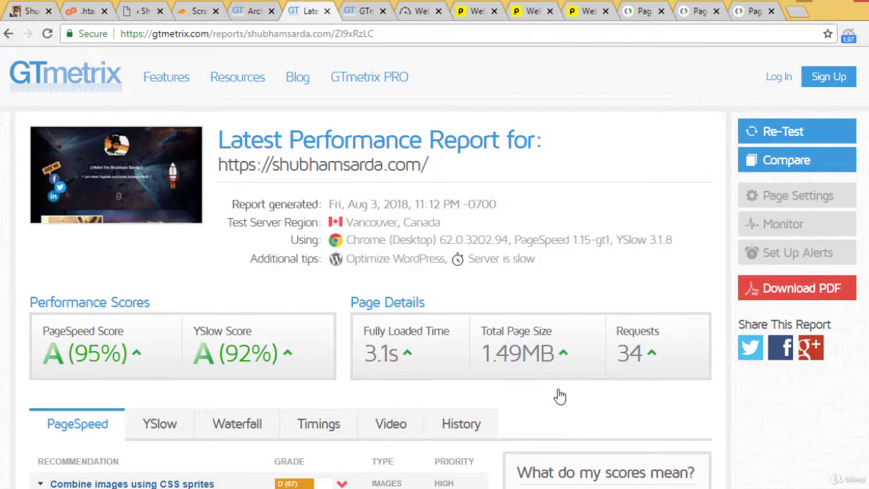
drag(636, 386, 607, 449)
click(640, 446)
scroll(867, 175, down, 3)
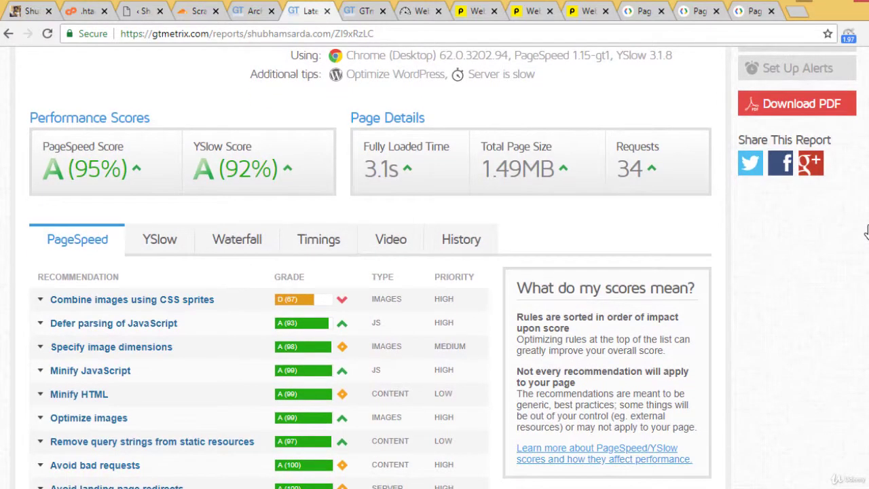
scroll(867, 232, up, 1)
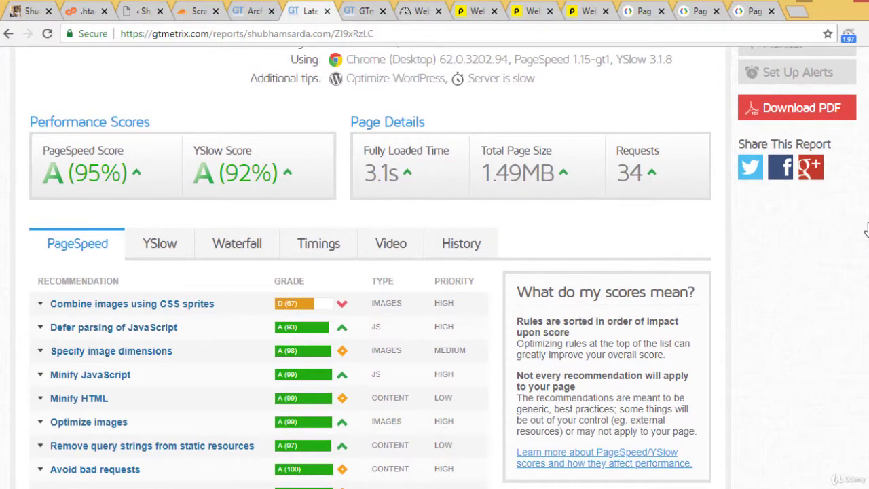
- Check the WebPageTest result's grades and load times against the latest GTmetrix report's scores and page details
scroll(867, 231, up, 1)
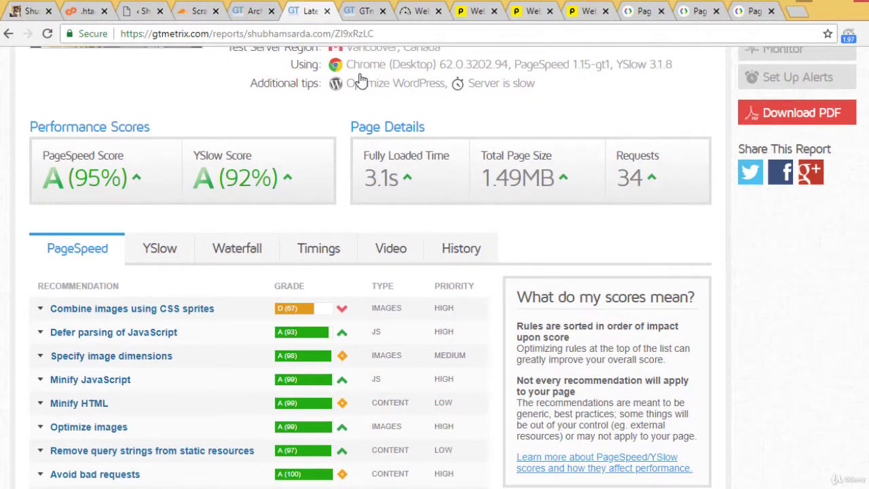
click(414, 14)
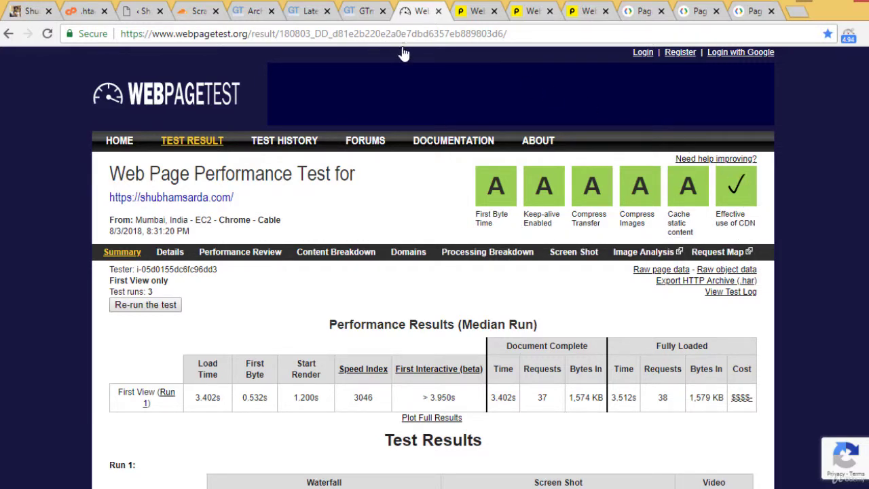
click(417, 34)
click(307, 12)
click(312, 34)
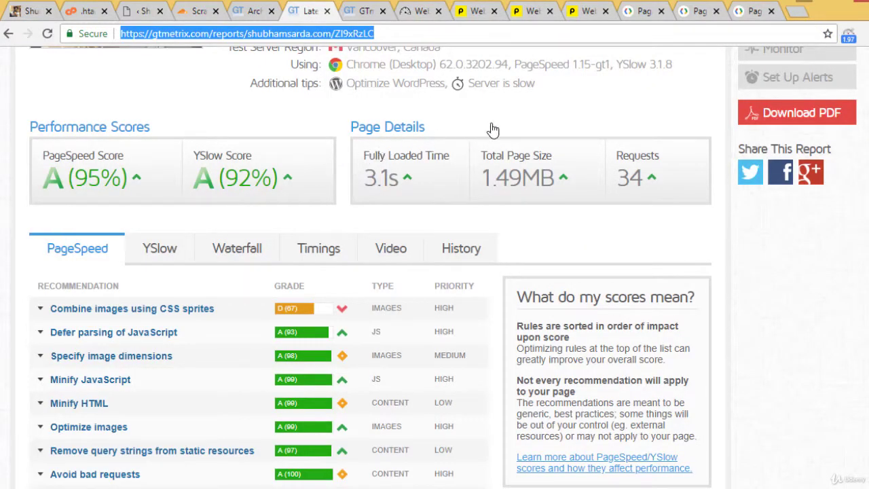
click(512, 111)
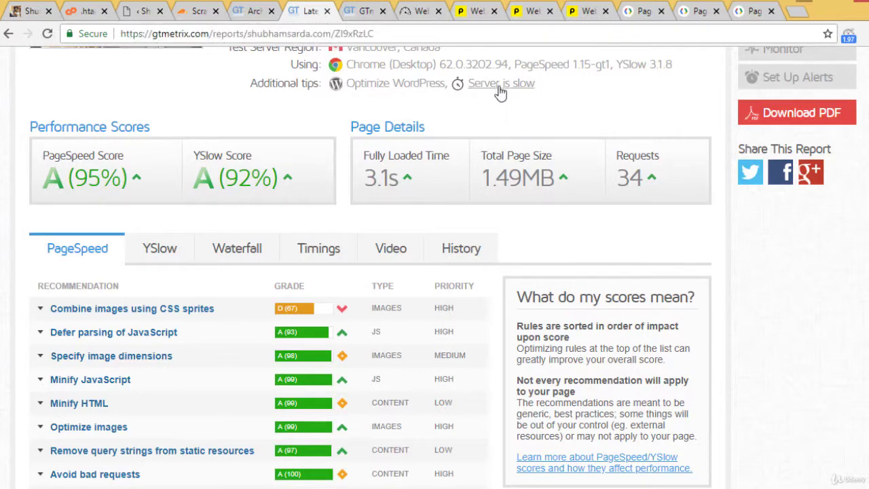
- Compare the performance grade, load time, page size and requests in the Aug 3 and Aug 4 Pingdom reports
click(477, 12)
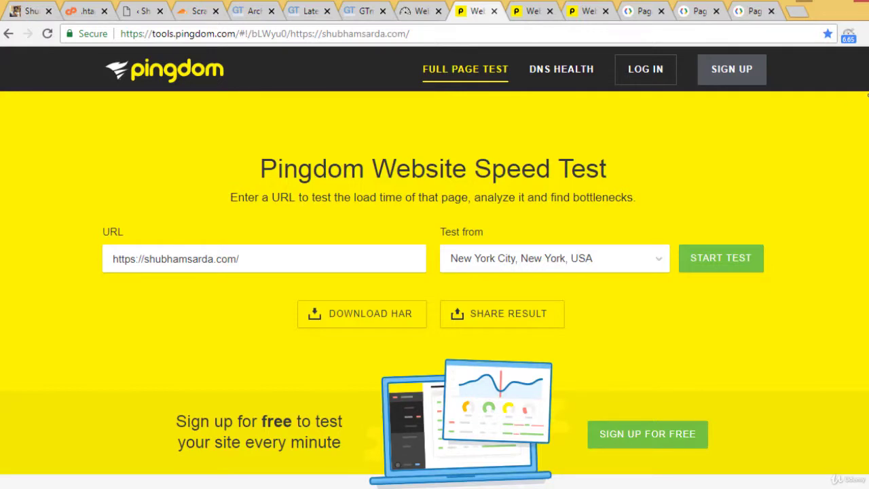
scroll(867, 96, down, 5)
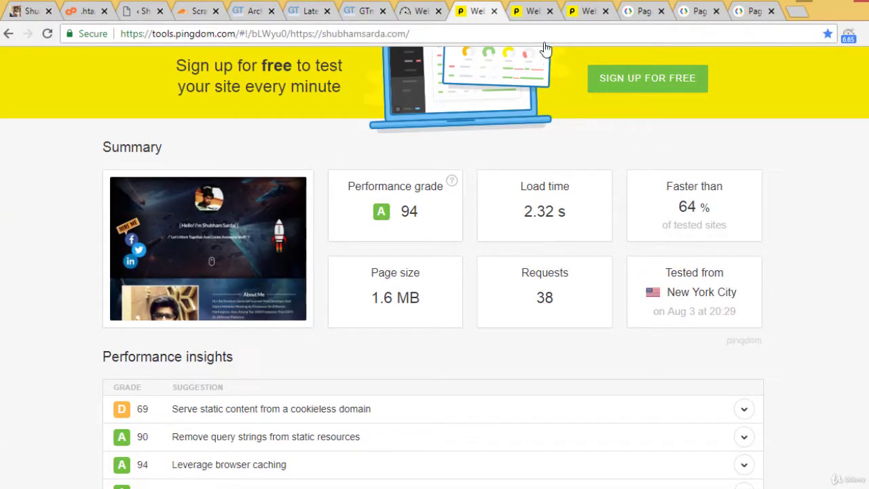
click(531, 13)
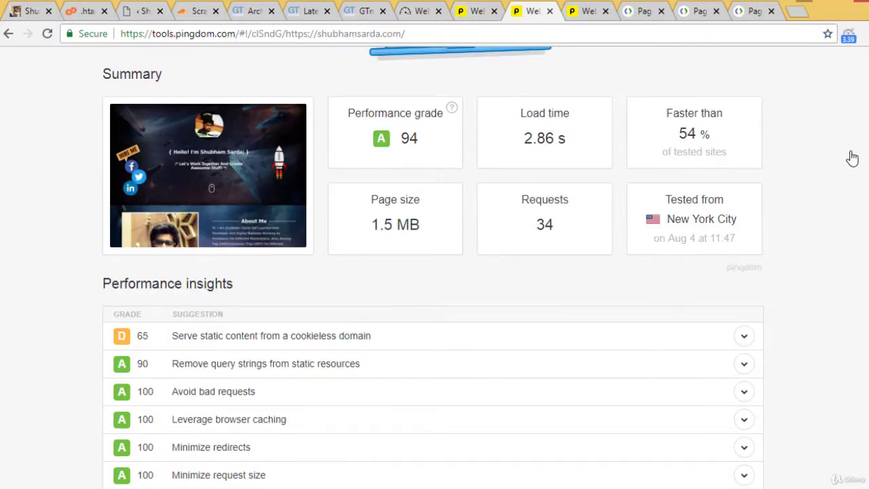
scroll(434, 271, up, 3)
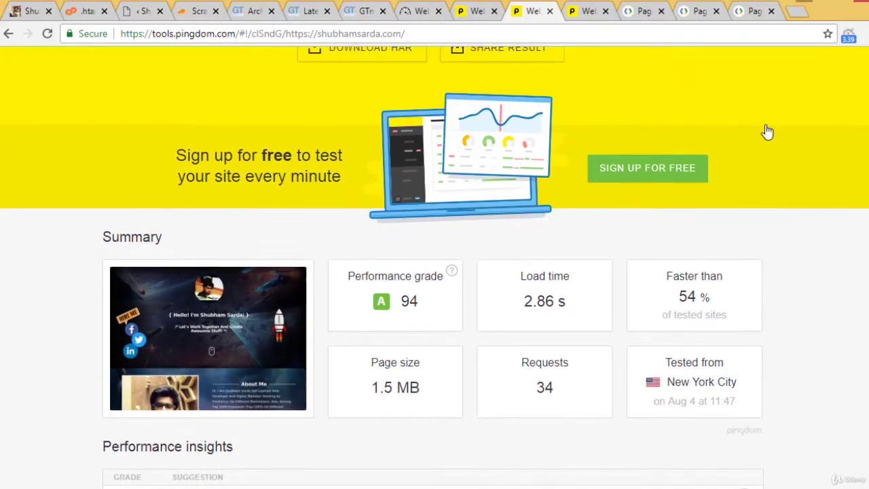
click(477, 12)
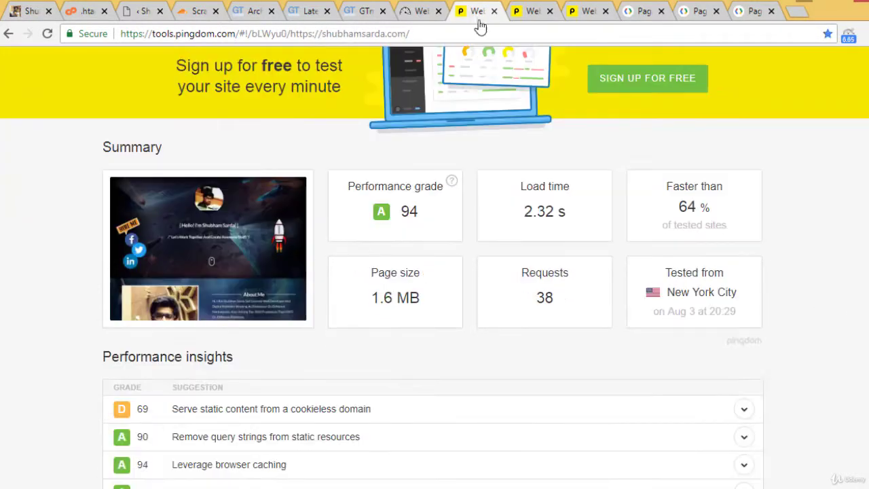
click(529, 15)
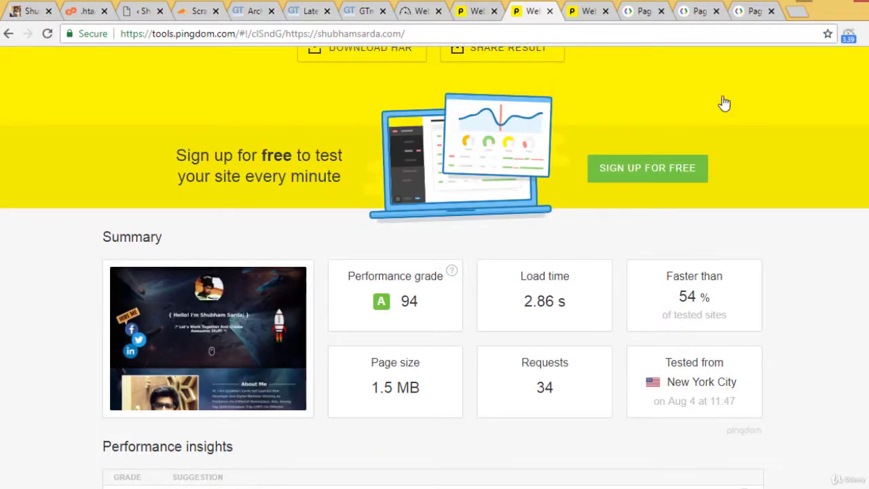
- Review the site's mobile and desktop optimization scores in PageSpeed Insights
click(699, 12)
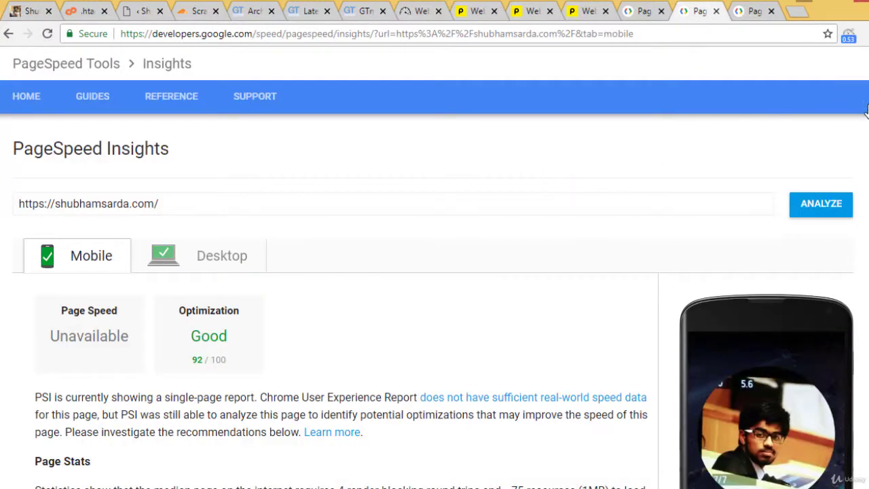
triple_click(865, 148)
scroll(452, 275, down, 1)
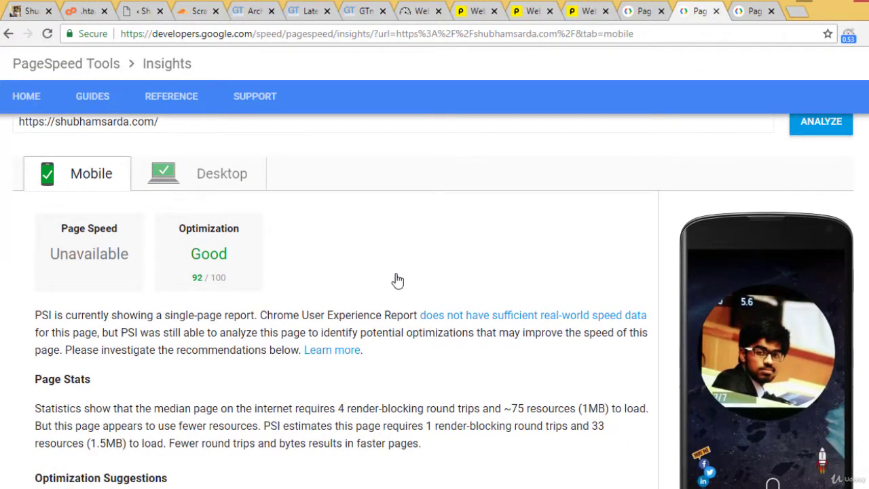
click(177, 184)
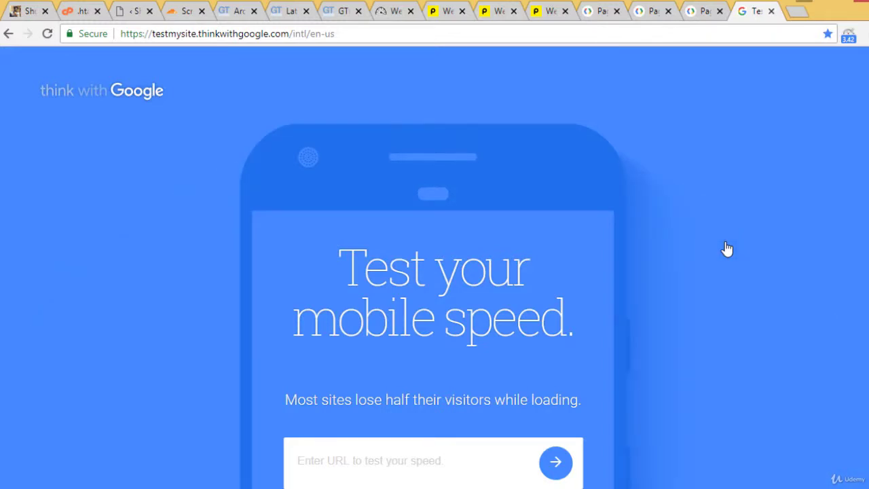
- Look over Google's mobile speed test page and recheck the WebPageTest result against the latest GTmetrix report
scroll(863, 234, down, 3)
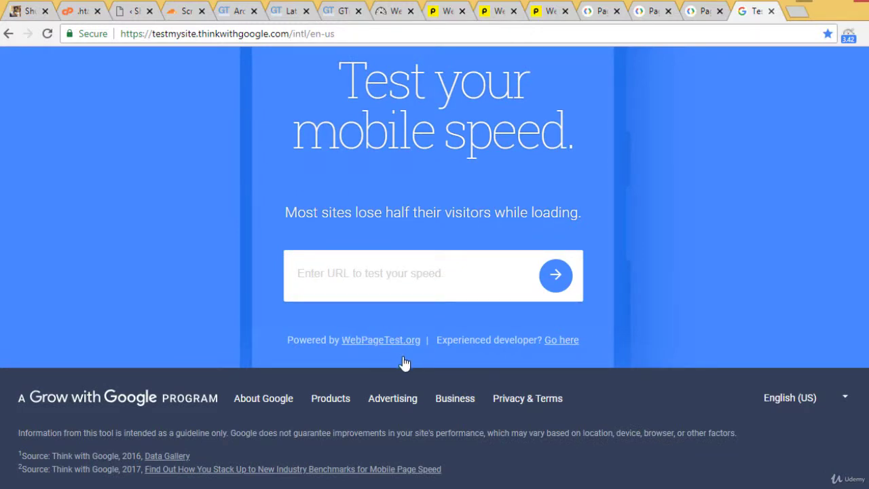
click(392, 11)
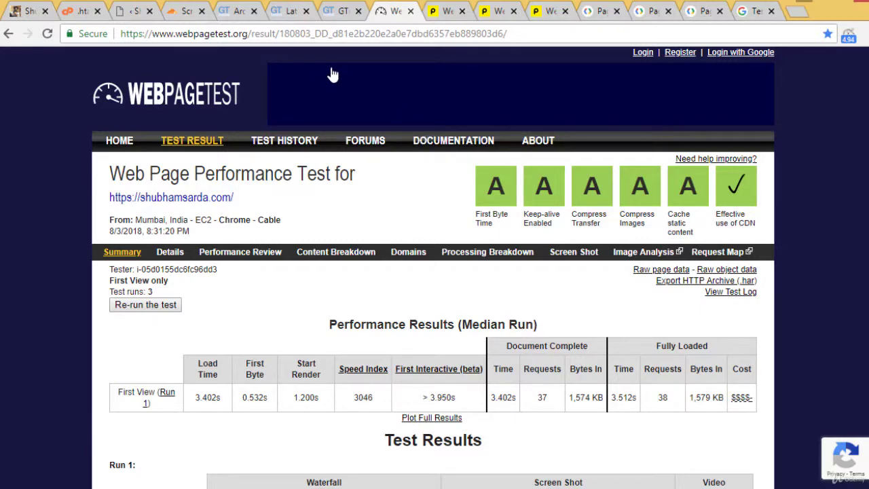
click(295, 12)
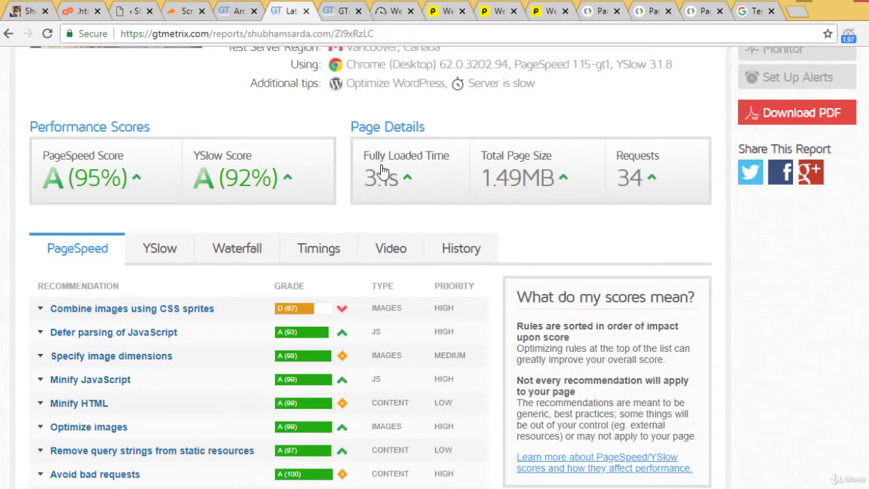
click(392, 12)
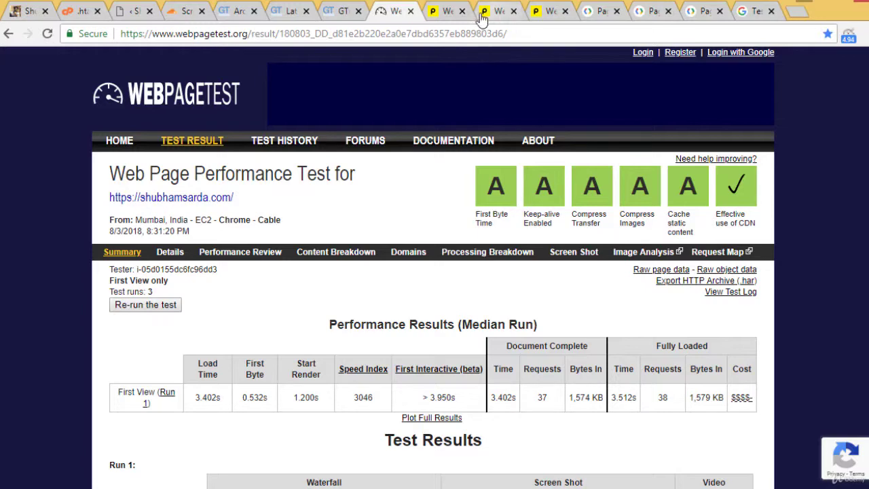
- Revisit the Aug 3 Pingdom summary and the desktop and mobile results in PageSpeed Insights
click(443, 13)
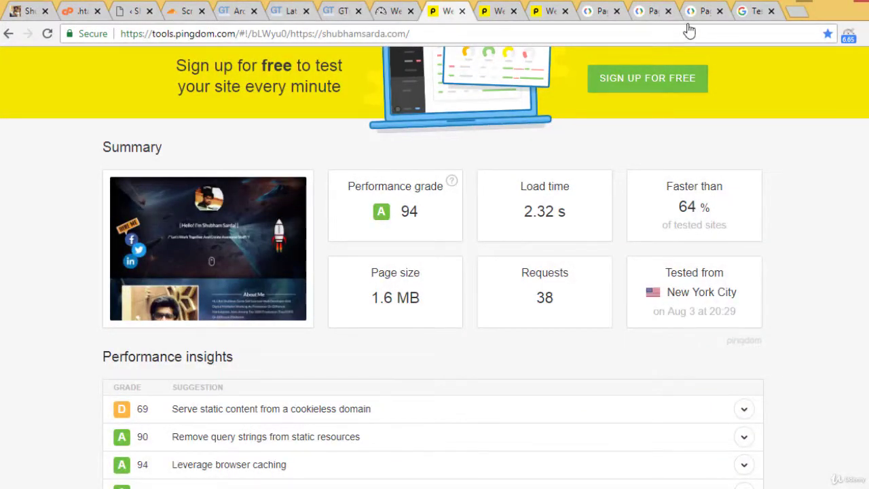
click(653, 12)
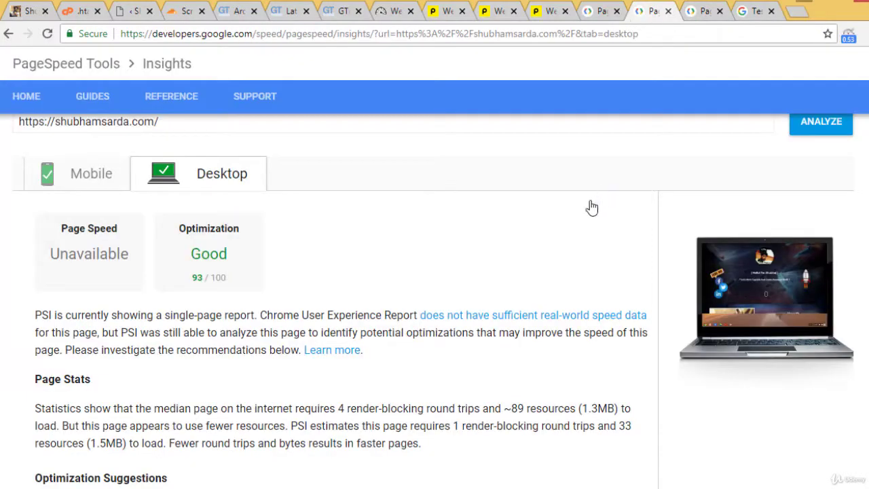
click(82, 177)
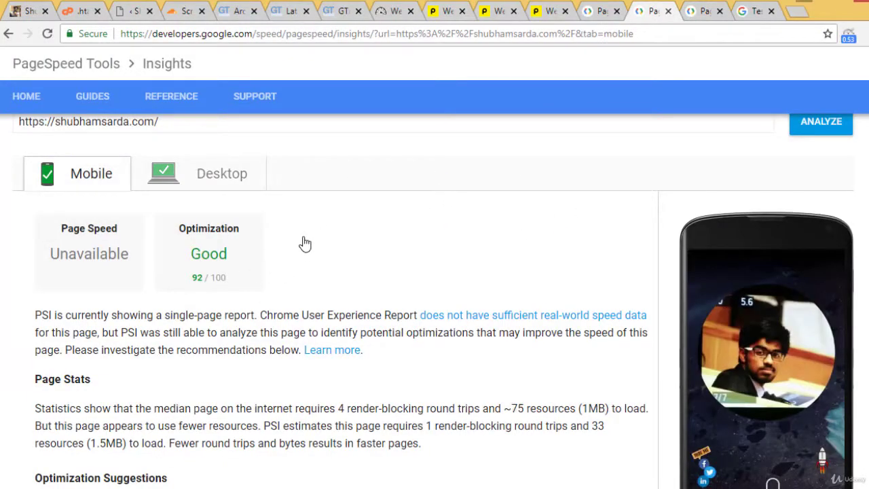